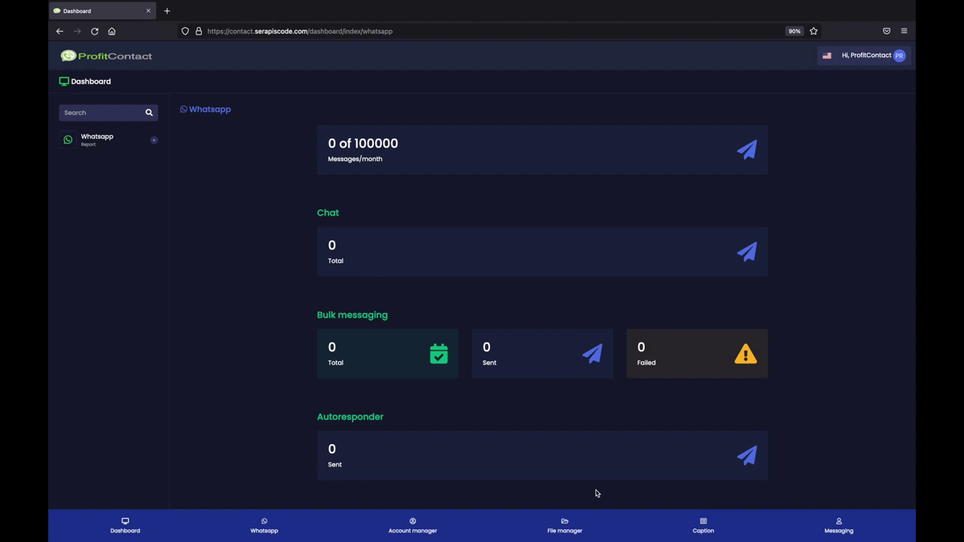
# - Link a WhatsApp account by QR code and view its profile's access token and device details
pyautogui.click(270, 523)
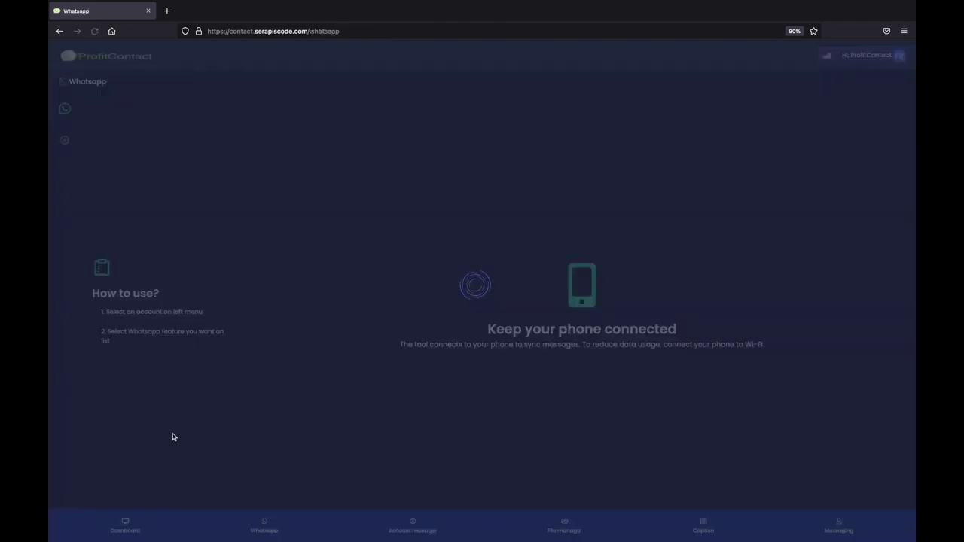
pyautogui.click(66, 142)
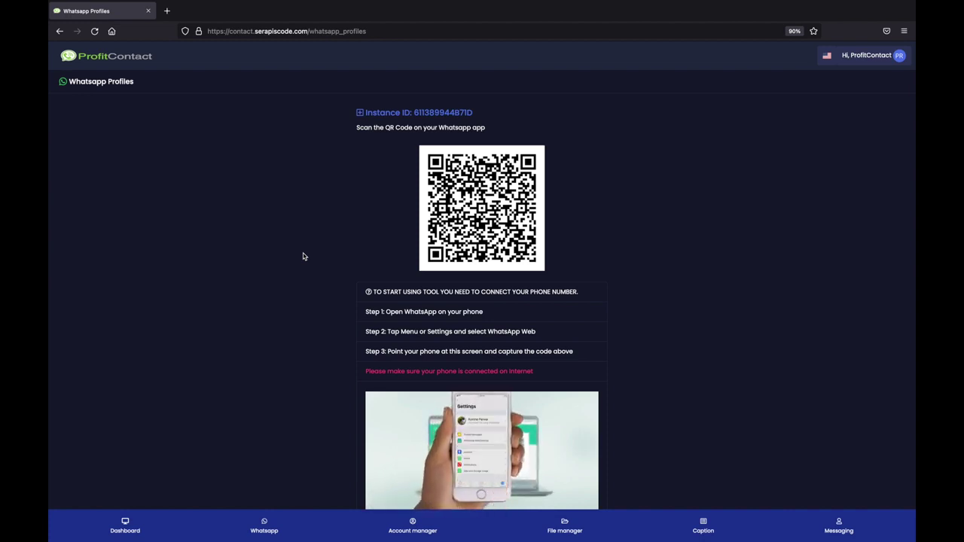
pyautogui.click(65, 255)
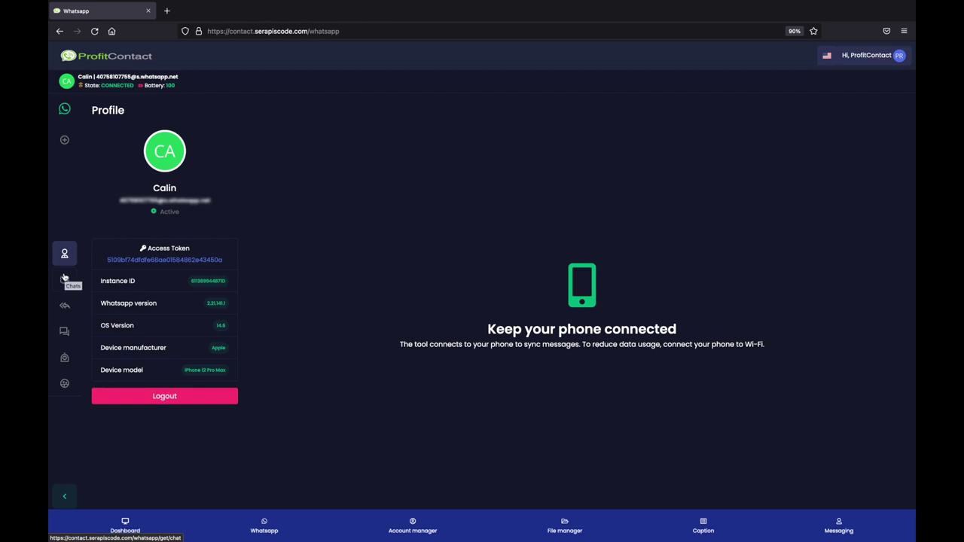
# - Browse the WhatsApp chat list, then bring up the autoresponder form
pyautogui.click(64, 279)
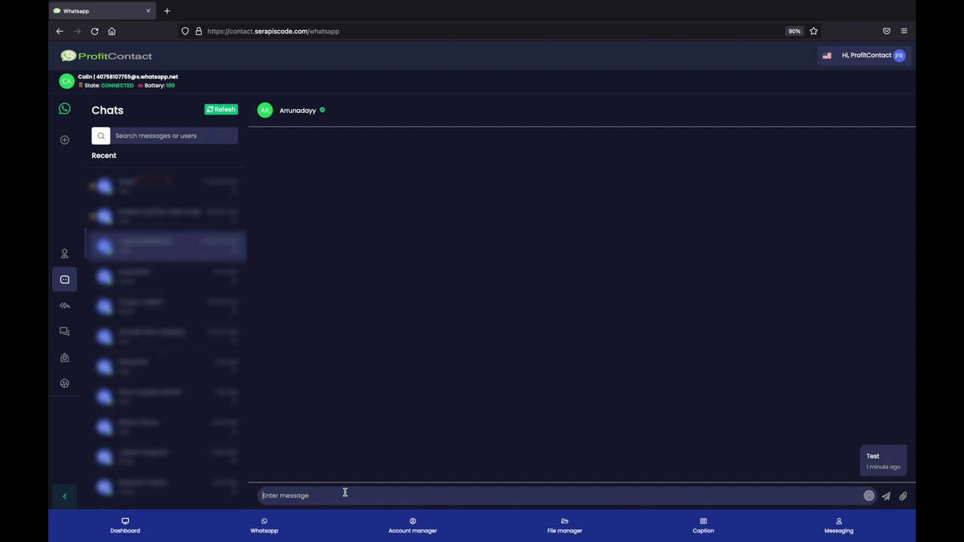
pyautogui.click(64, 306)
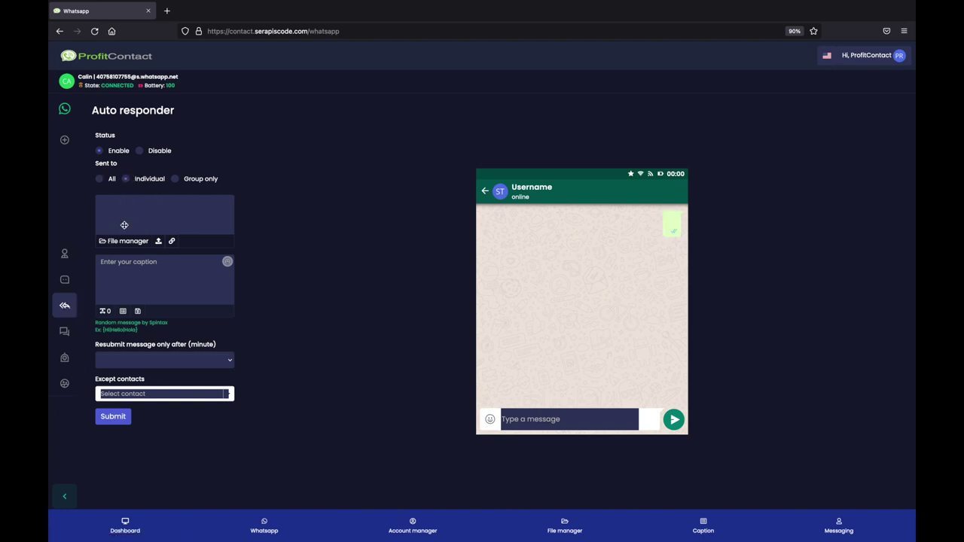
# - Save an individual-chat autoresponder replying "This is ProfitContact!"
pyautogui.click(126, 273)
pyautogui.write('This is ProfitContact!')
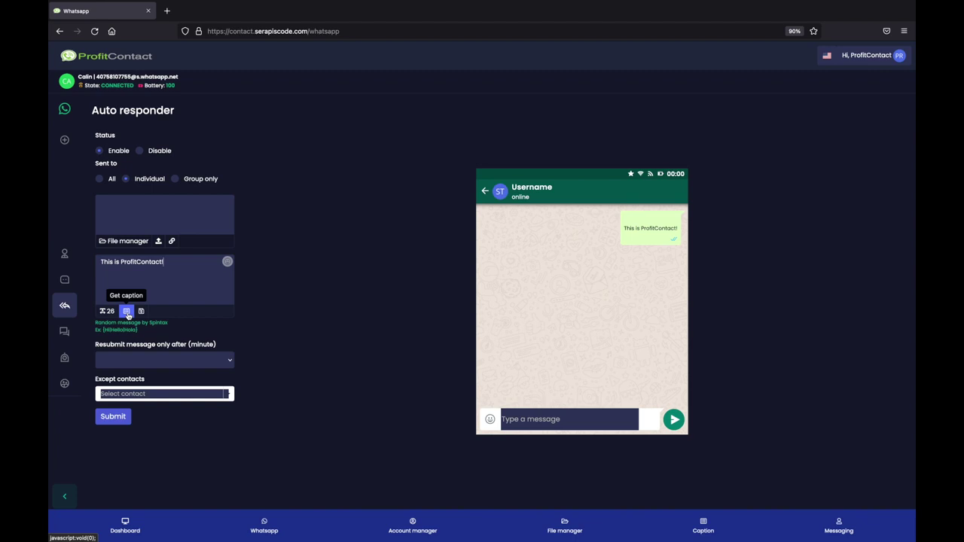
pyautogui.click(115, 420)
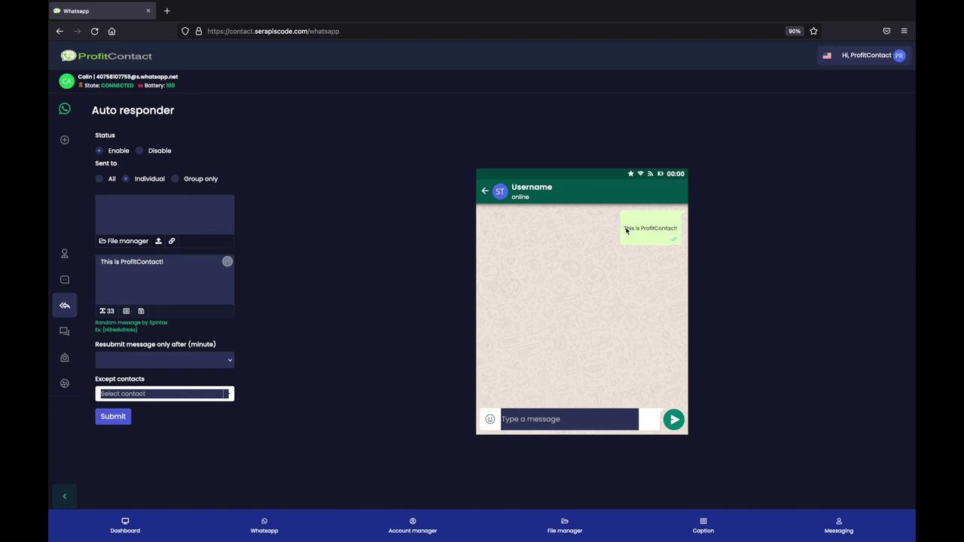
pyautogui.click(64, 338)
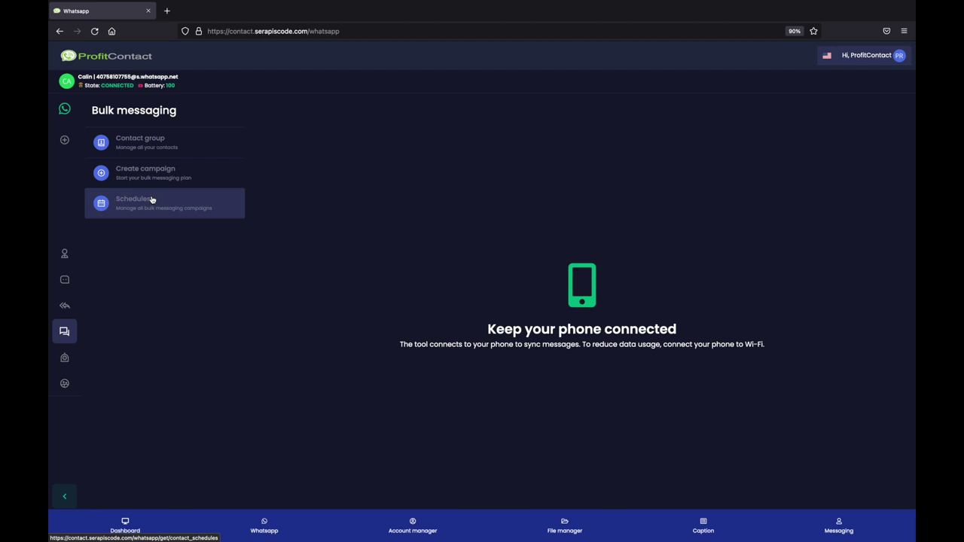
# - Check the contact groups and the ProfitContact Demo schedule with one message pending
pyautogui.click(183, 147)
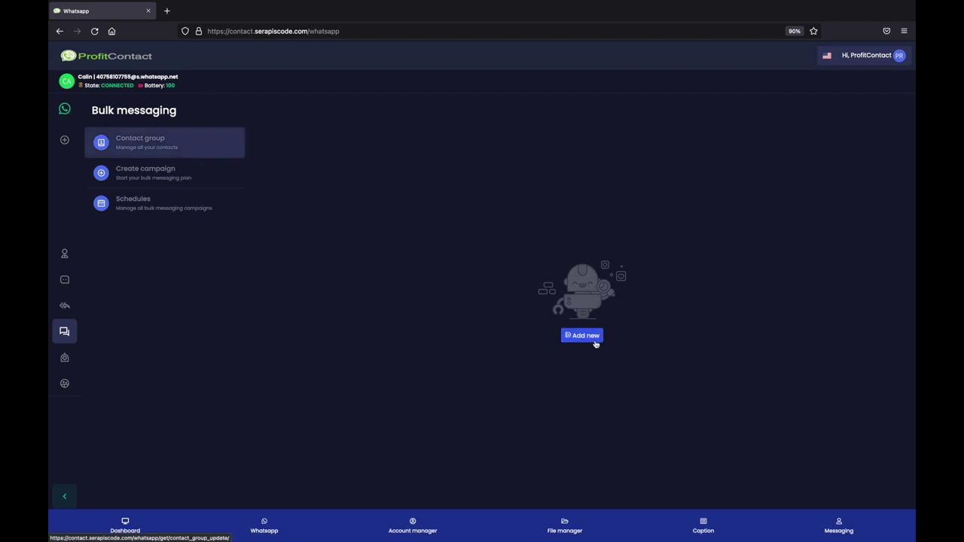
pyautogui.click(163, 170)
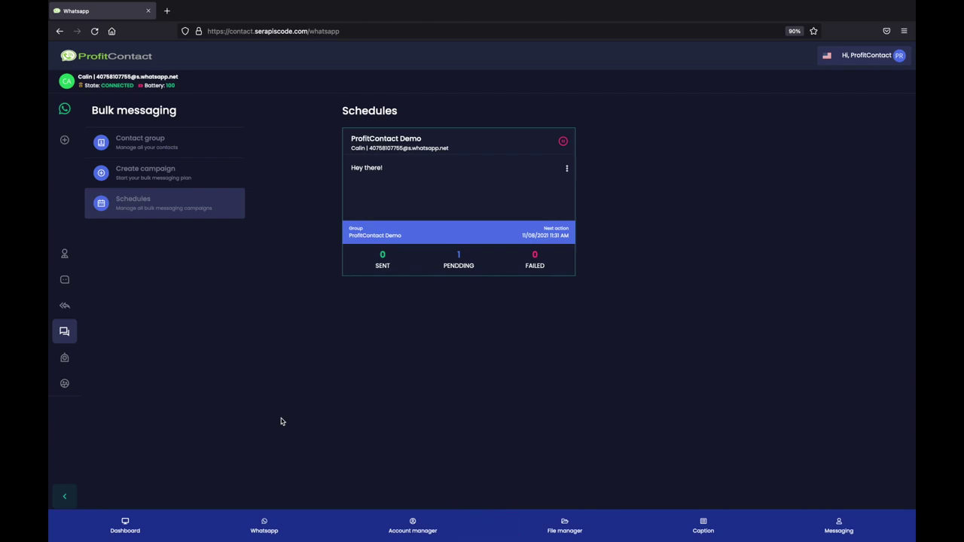
# - View the empty chatbot rule form, then the Export participants page listing recent chats
pyautogui.click(65, 358)
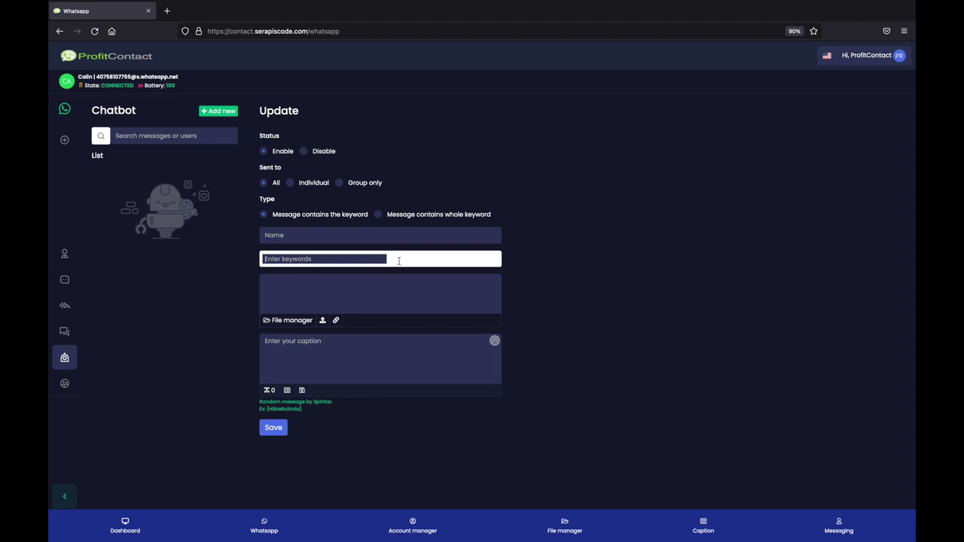
pyautogui.click(65, 383)
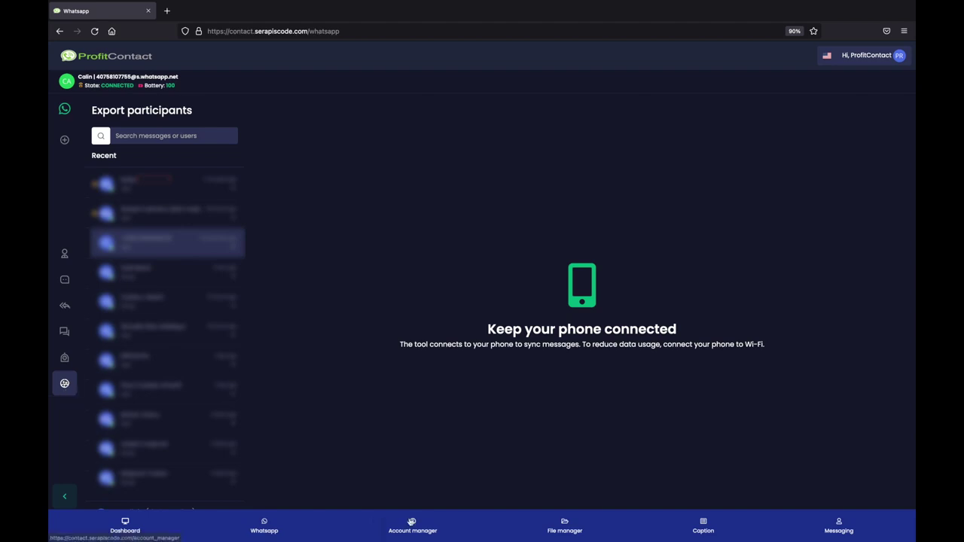
# - Look over the empty File manager and Caption pages, then go to the SMS Messaging form
pyautogui.click(561, 527)
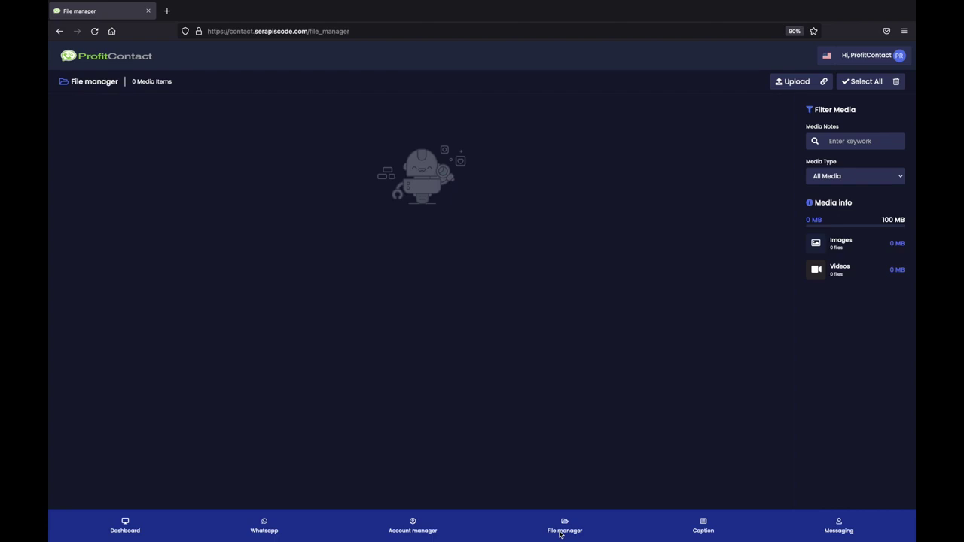
pyautogui.click(703, 522)
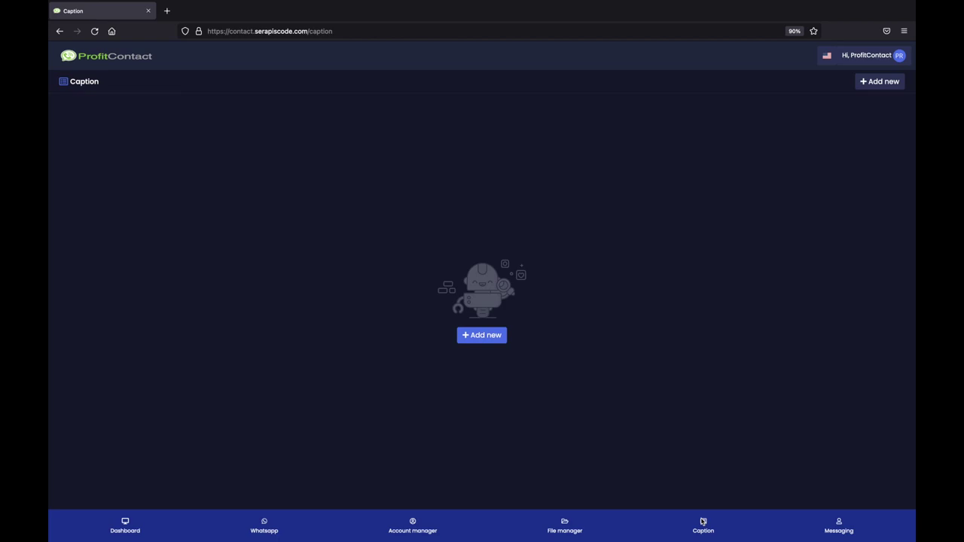
pyautogui.click(845, 526)
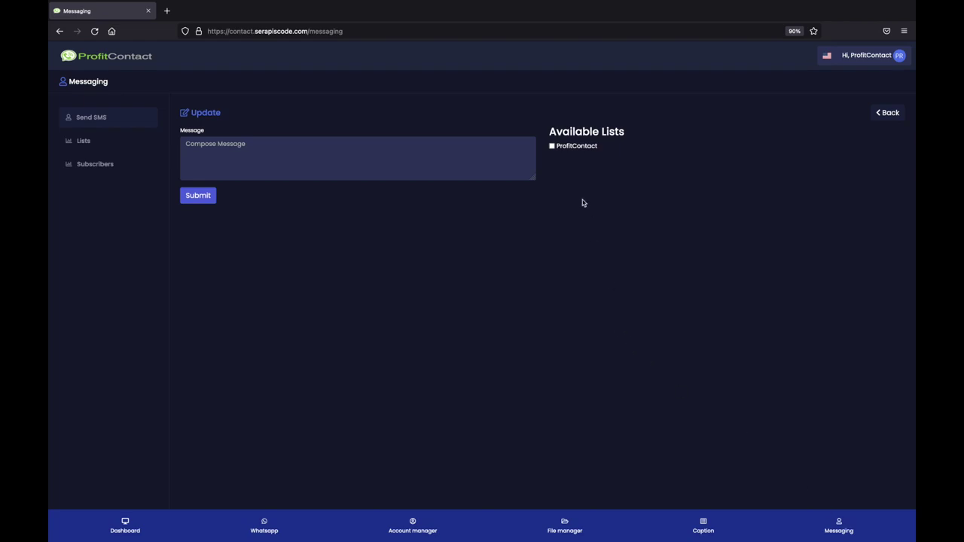
# - Send the SMS "This is so cool!" to the ProfitContact contact list
pyautogui.click(551, 146)
pyautogui.write('This is so co')
pyautogui.write('ol!')
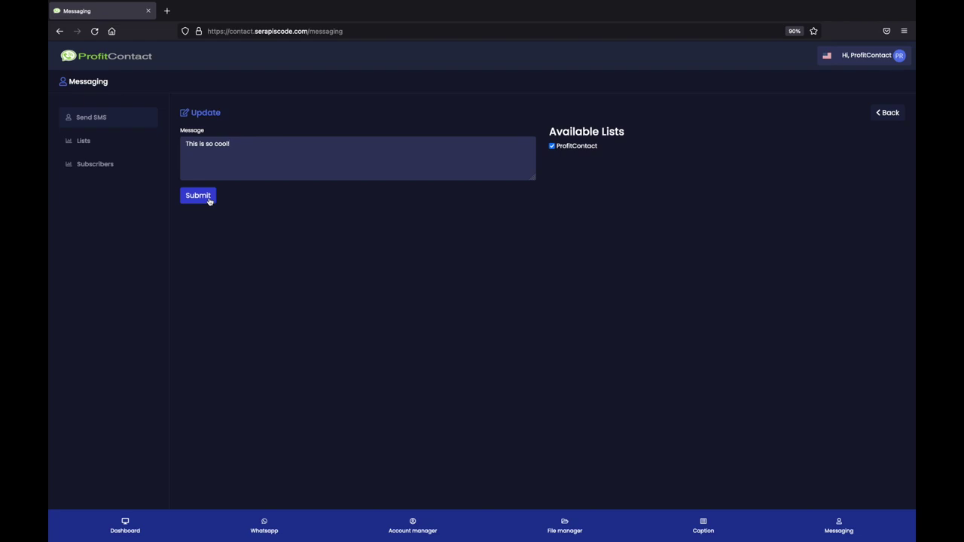
pyautogui.click(210, 201)
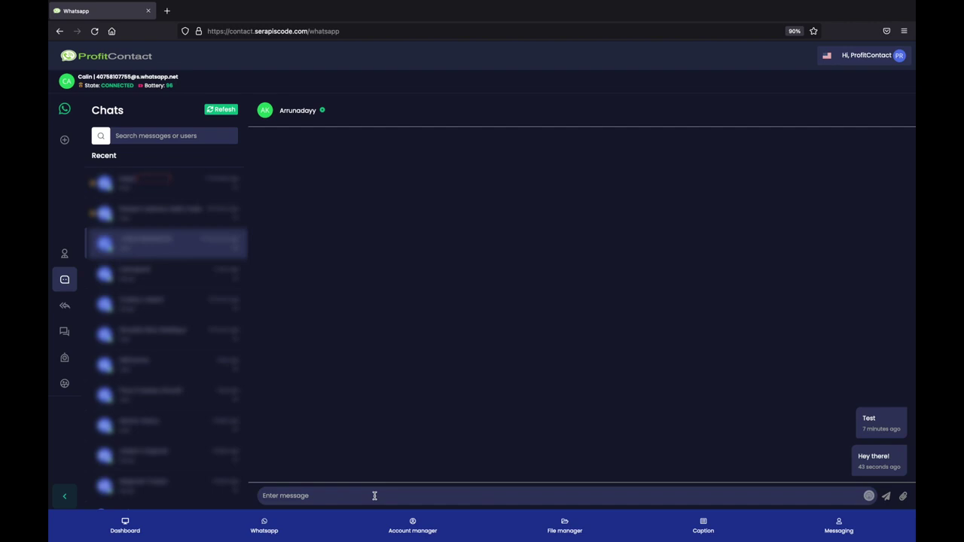
# - Send the chat message "Welcome to ProfitContact!" in the open WhatsApp conversation
pyautogui.write('Welcome to Pr')
pyautogui.write('ofitContact!')
pyautogui.press('Return')
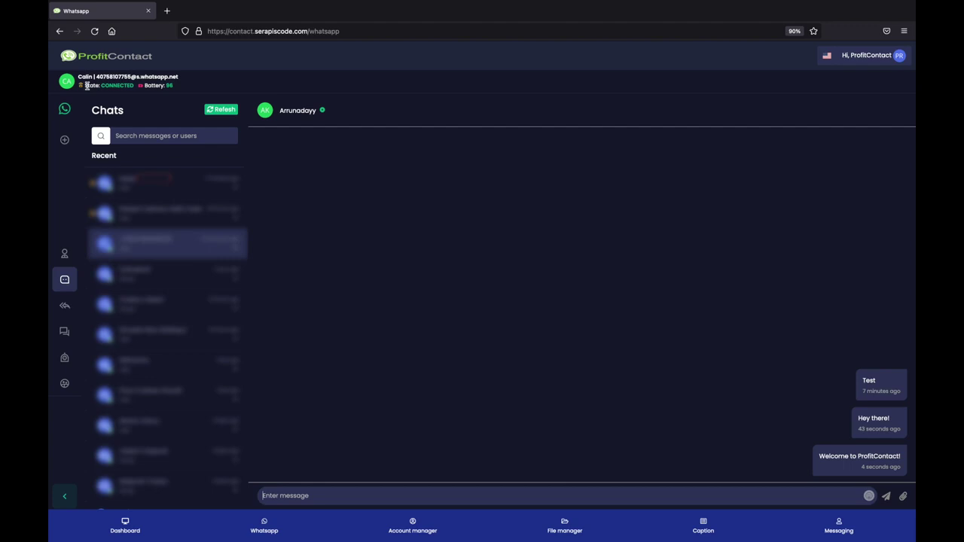
pyautogui.moveTo(85, 86); pyautogui.dragTo(135, 86)
pyautogui.click(147, 86)
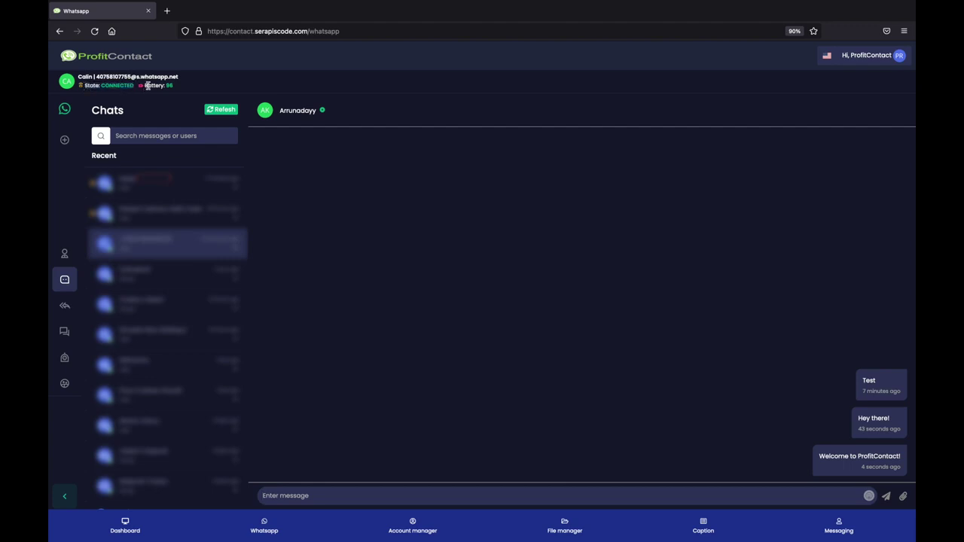